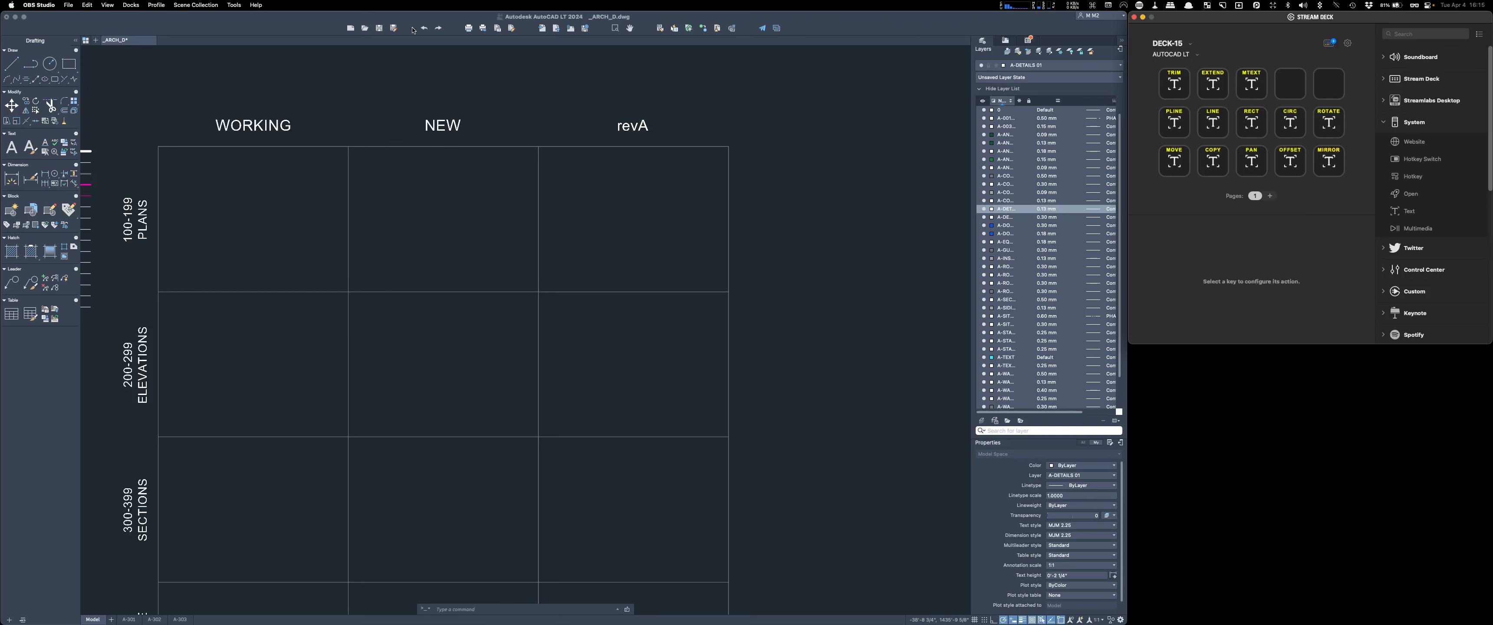
# In AutoCAD LT, draw a diagonal test line in the NEW column's 100-199 PLANS cell and delete it
pyautogui.click(288, 19)
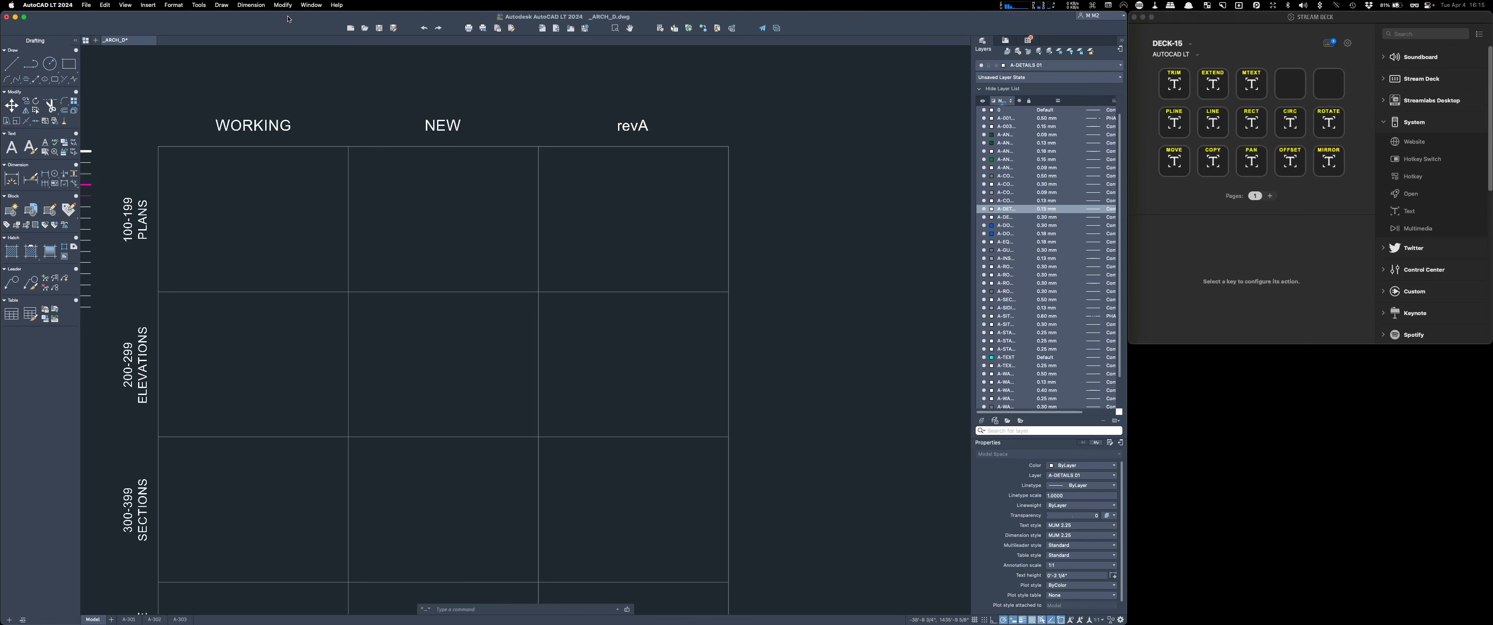
pyautogui.write('l')
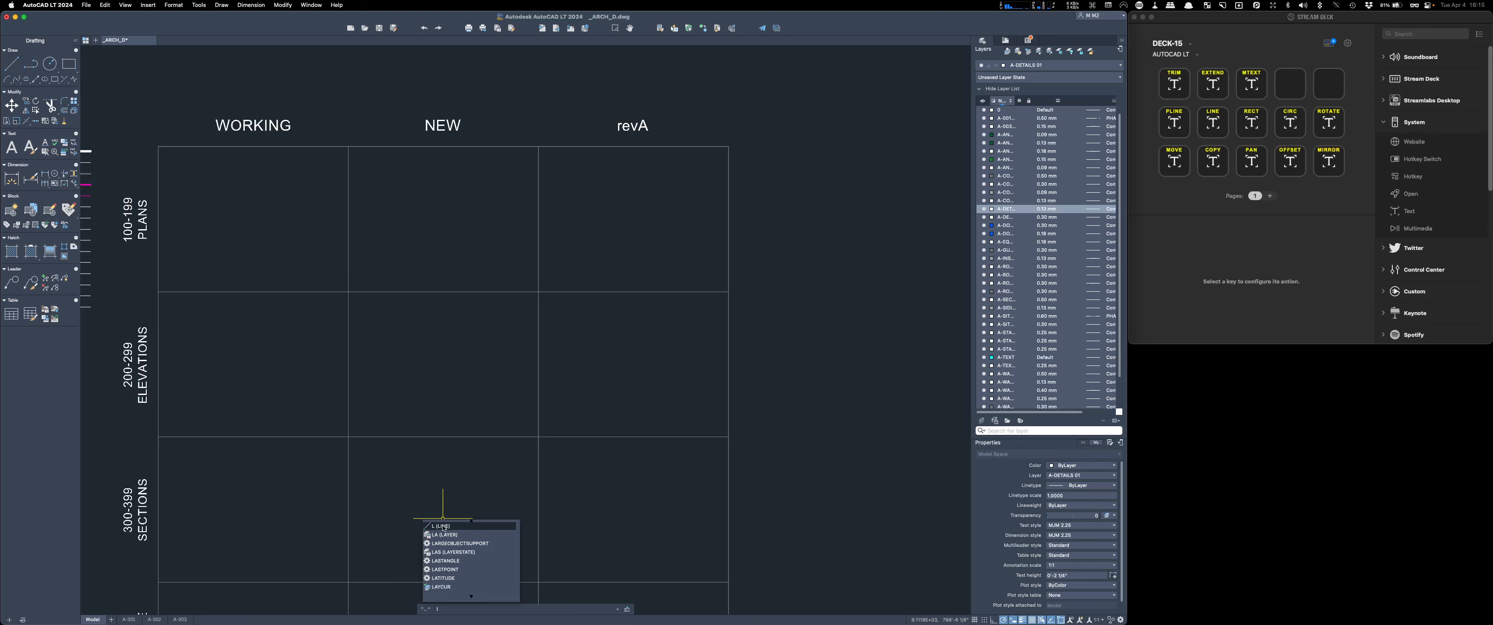
pyautogui.click(443, 528)
pyautogui.click(411, 238)
pyautogui.click(506, 189)
pyautogui.press('Escape')
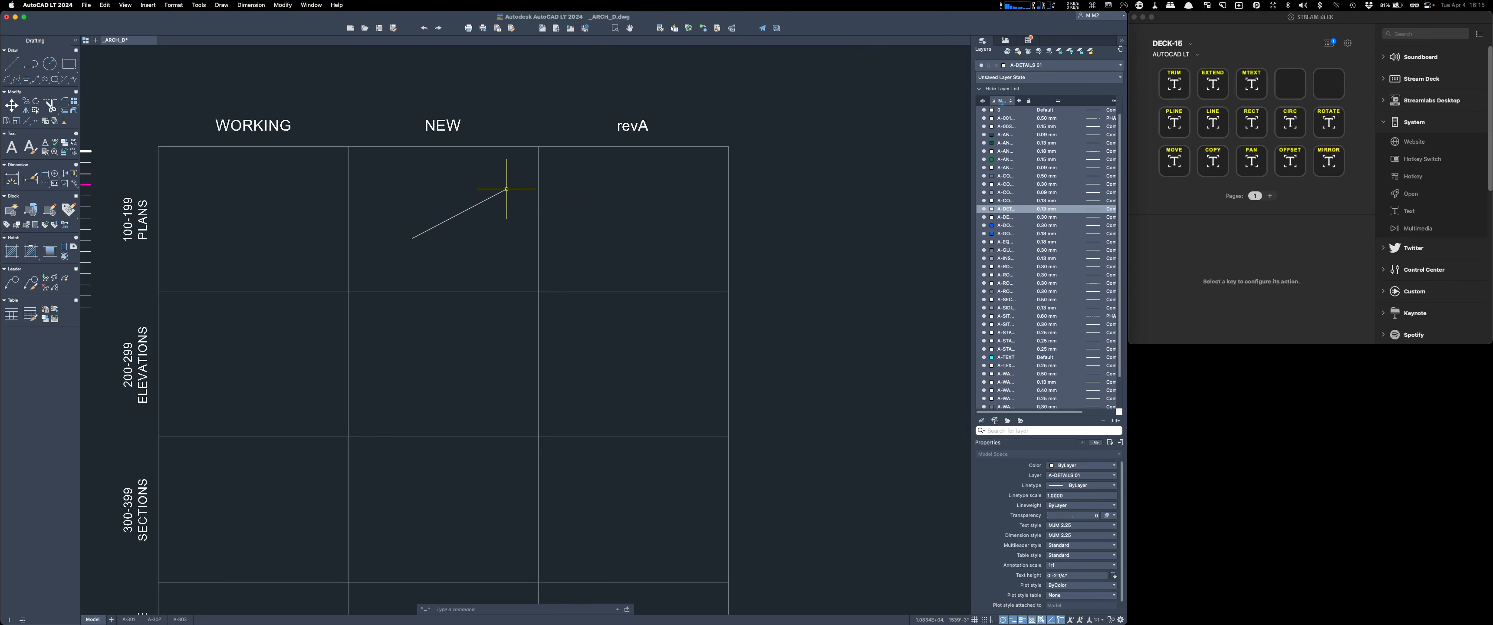
pyautogui.click(484, 200)
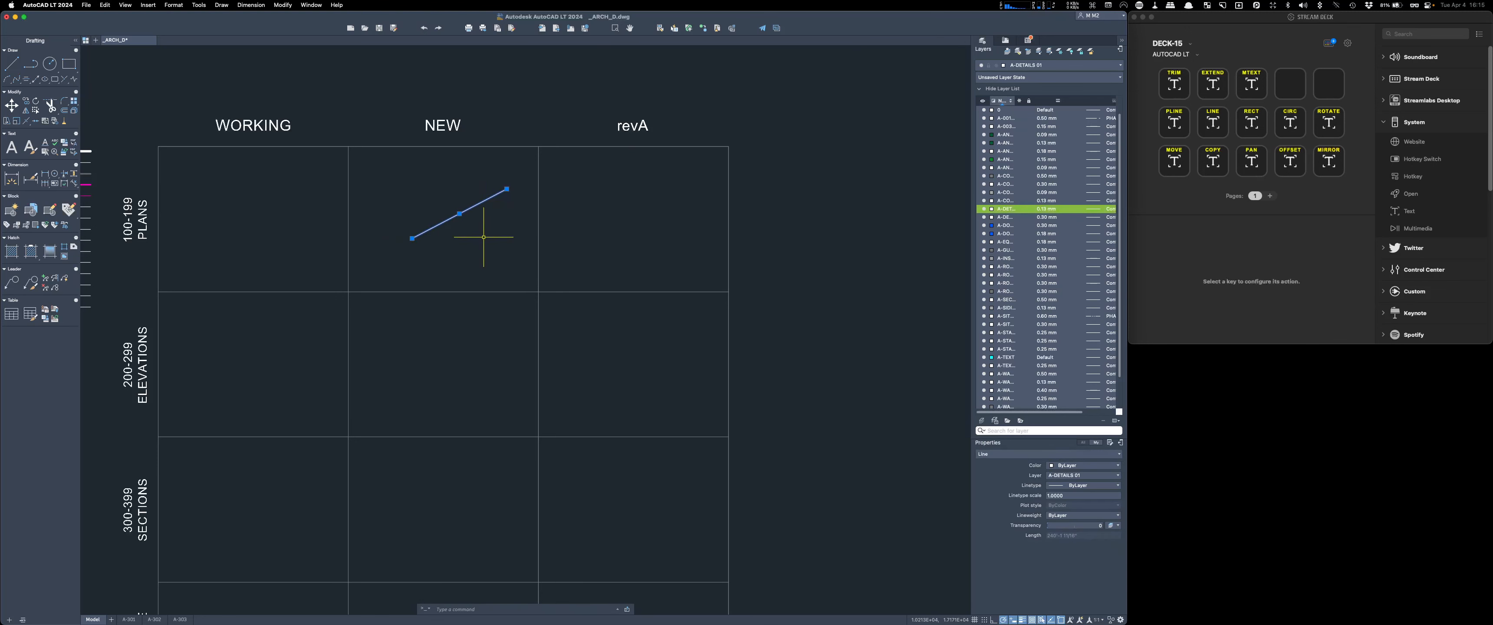
pyautogui.press('Delete')
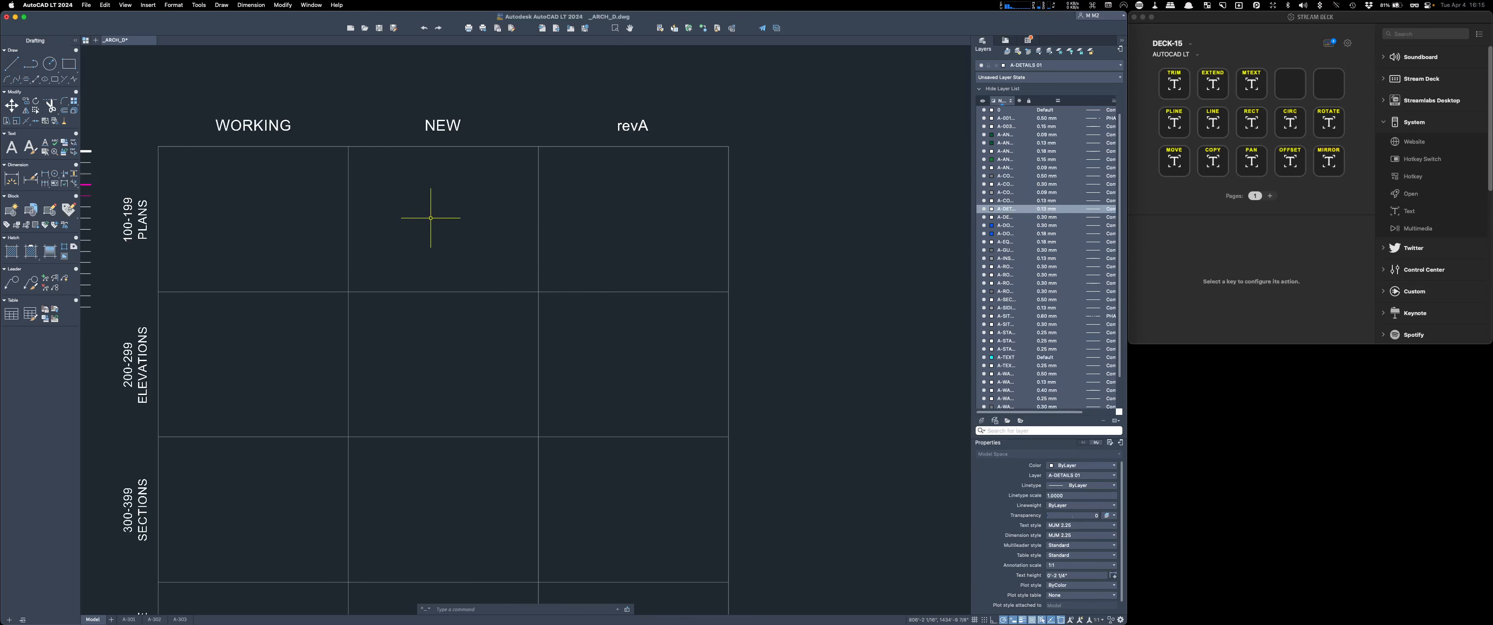
# In Stream Deck, add a System Text action to the empty key above ROTATE and title it QWERTY
pyautogui.click(1217, 123)
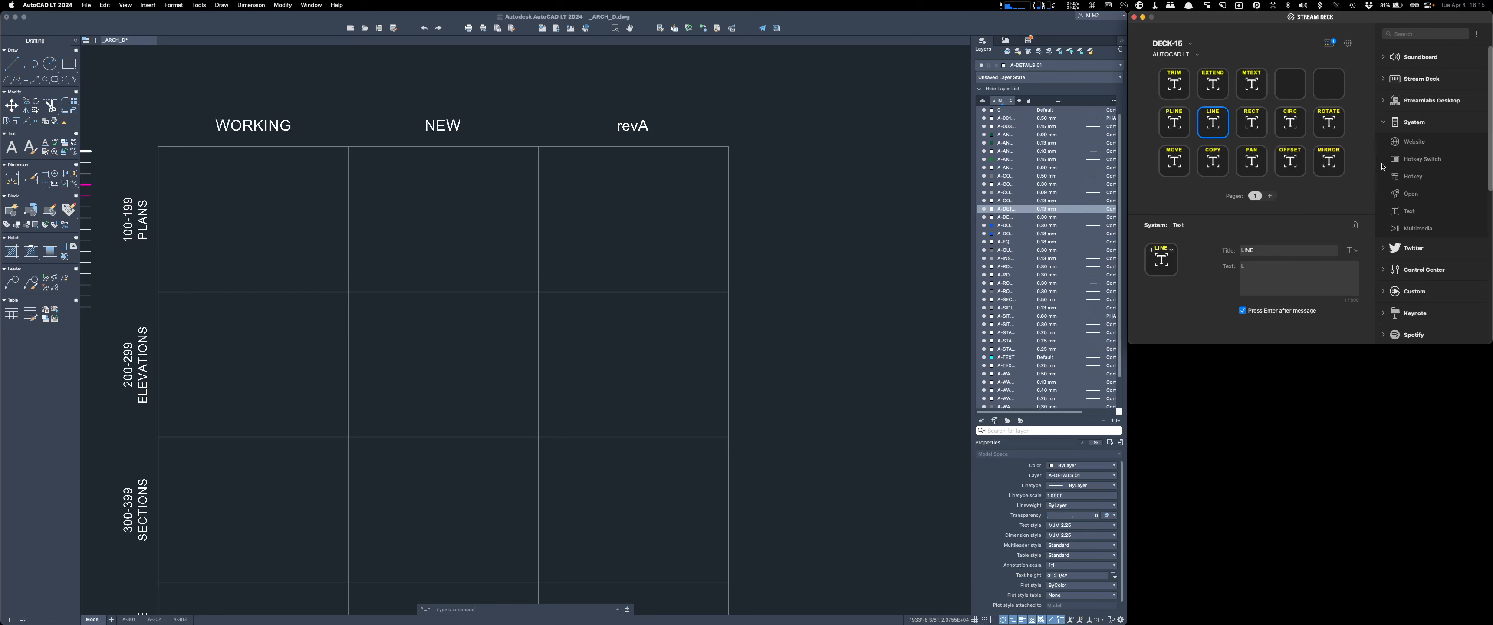
pyautogui.moveTo(1407, 214); pyautogui.dragTo(1332, 87)
pyautogui.write('QWERTY')
# Align the QWERTY key's title to the top and colour it yellow
pyautogui.click(1355, 251)
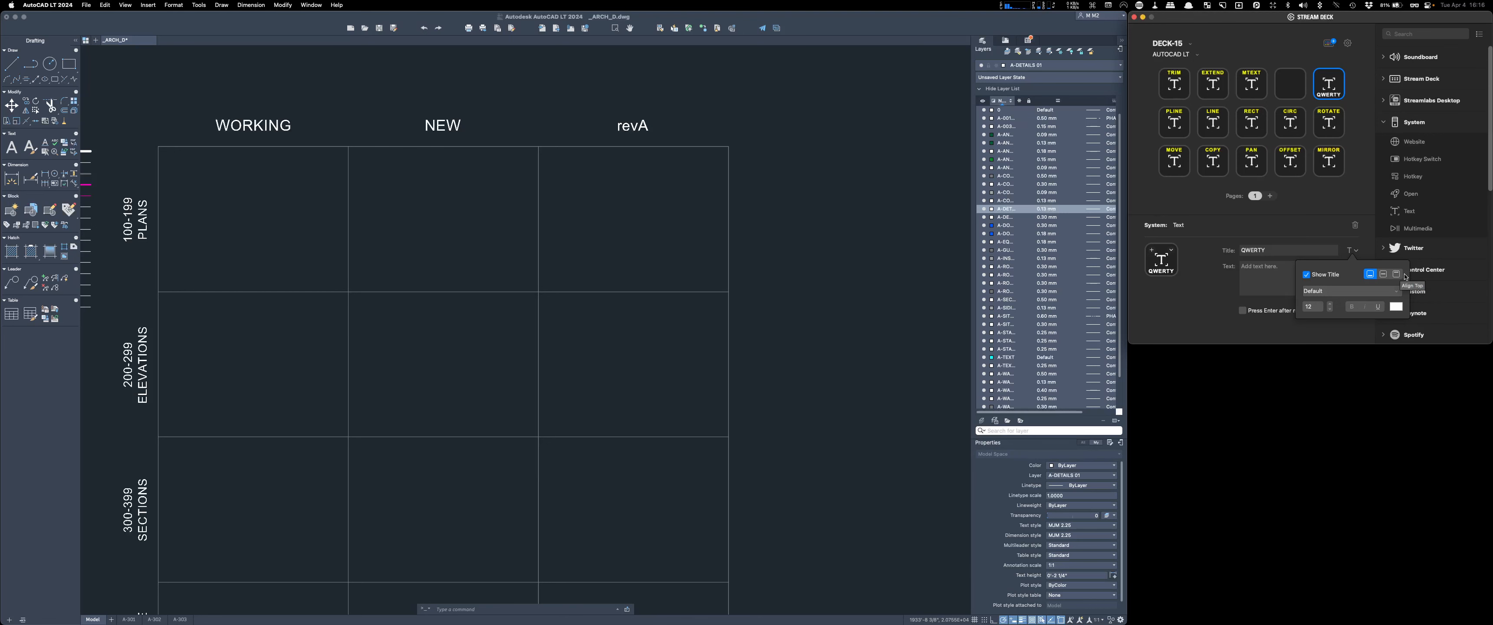
pyautogui.click(1396, 276)
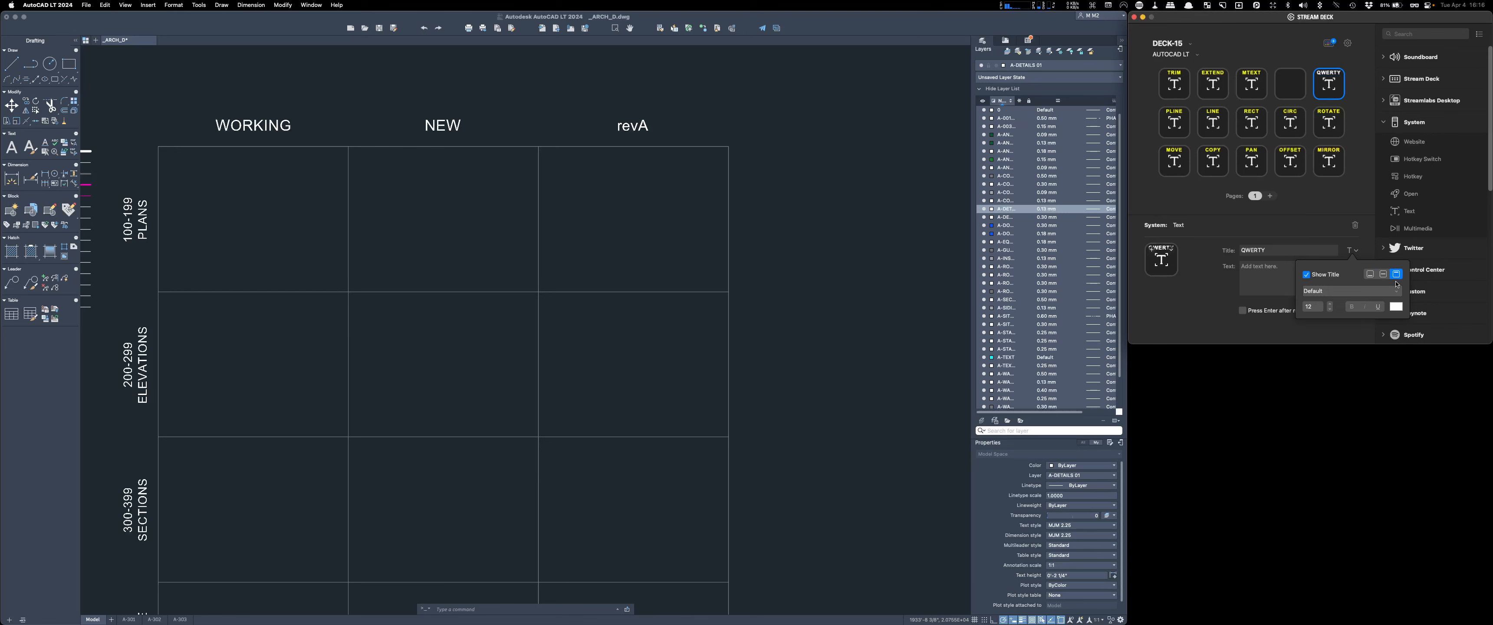
pyautogui.click(1398, 308)
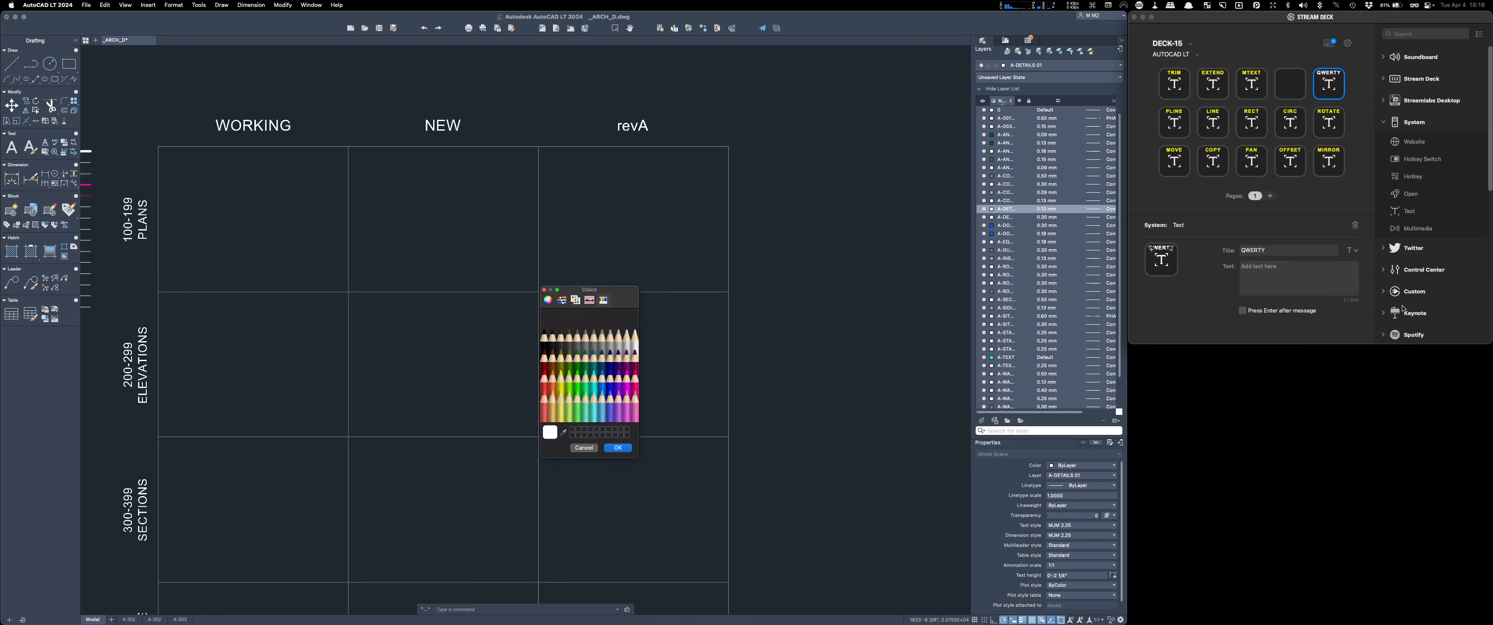
pyautogui.click(561, 383)
pyautogui.click(631, 449)
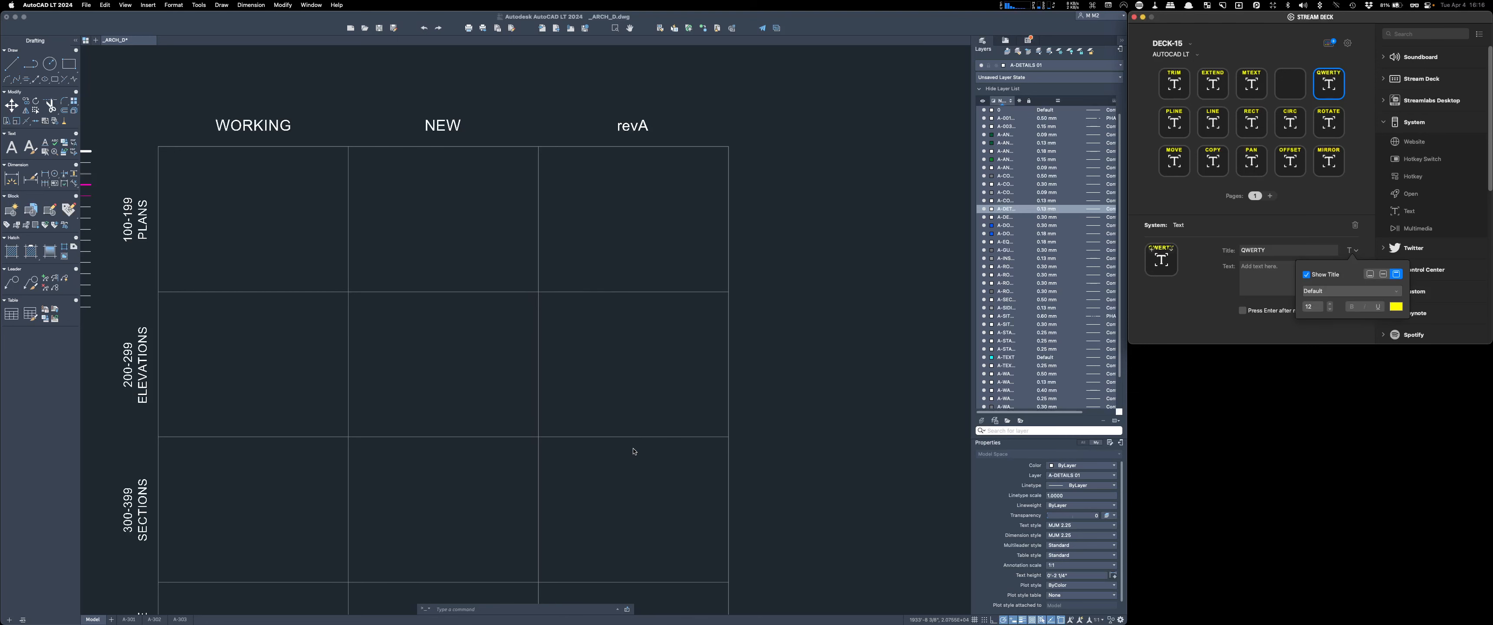
# Set the QWERTY key's text to L and enable Press Enter after message
pyautogui.click(1256, 278)
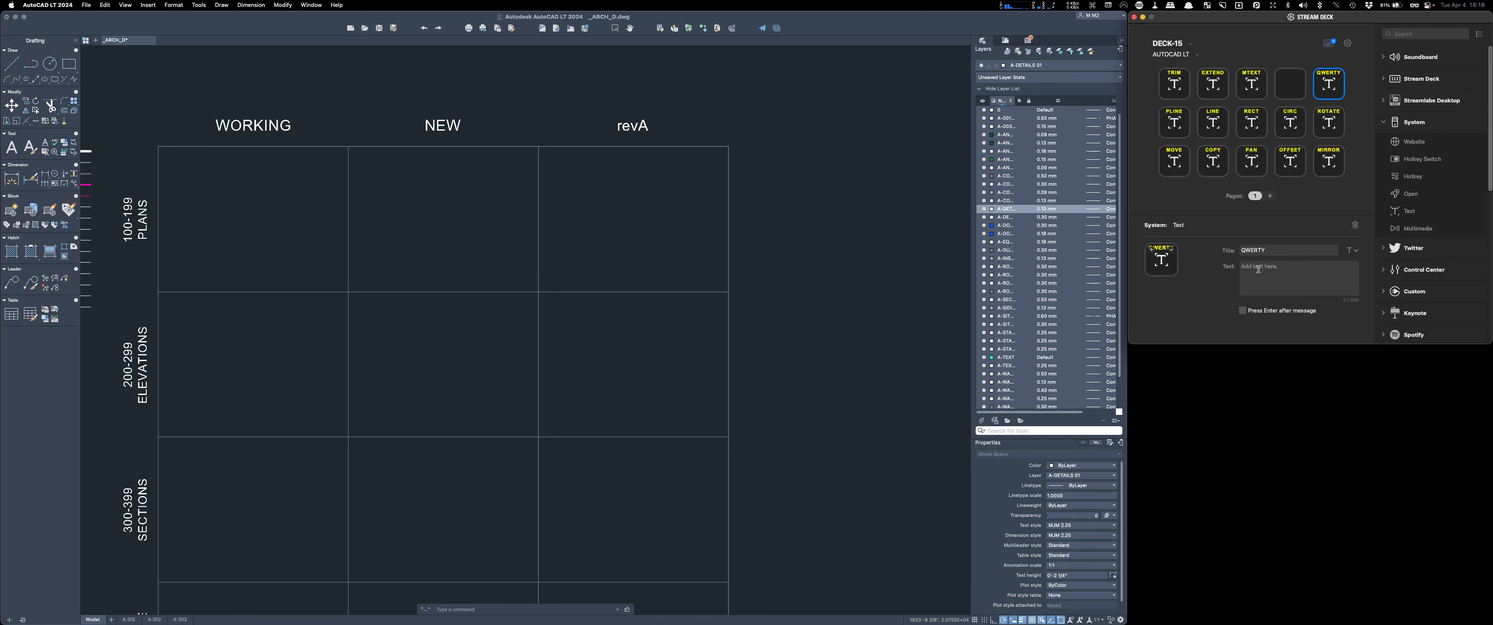
pyautogui.click(1262, 269)
pyautogui.write('L')
pyautogui.click(1243, 310)
# In AutoCAD LT, draw a diagonal test line in the NEW column's 200-299 ELEVATIONS cell and delete it
pyautogui.click(835, 27)
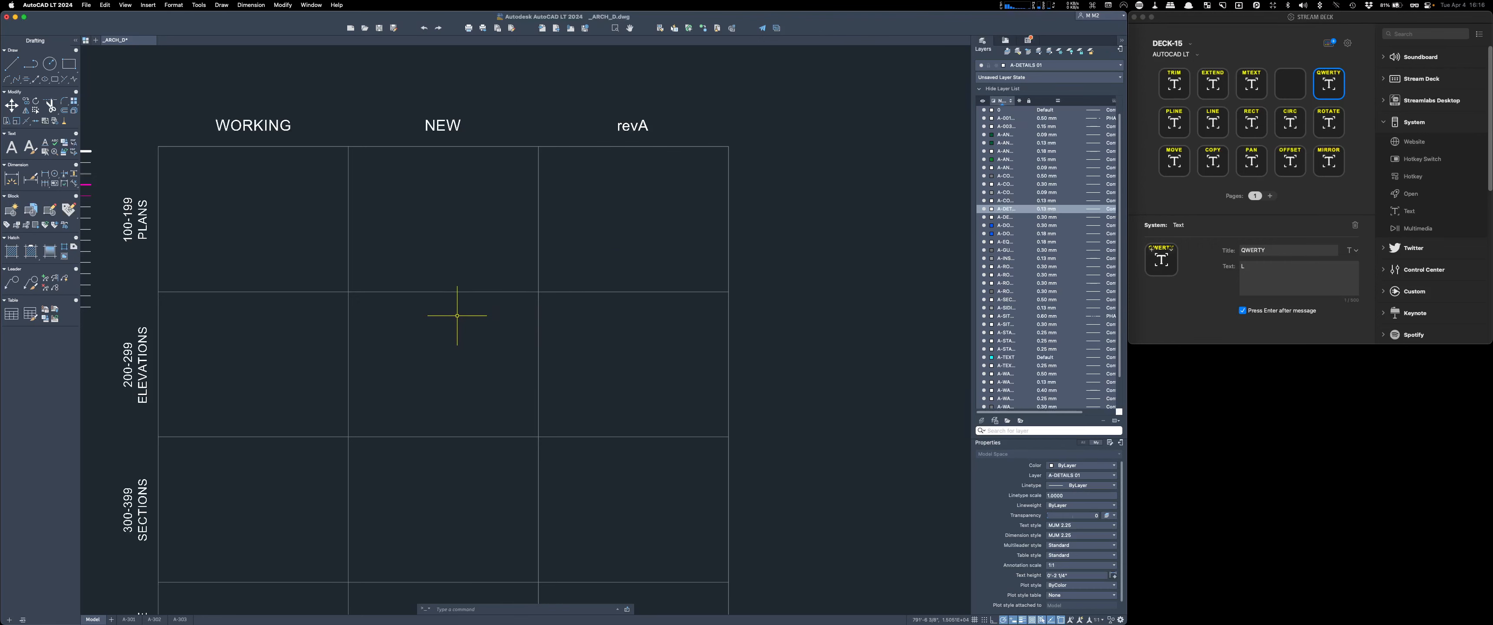
pyautogui.write('l')
pyautogui.press('Return')
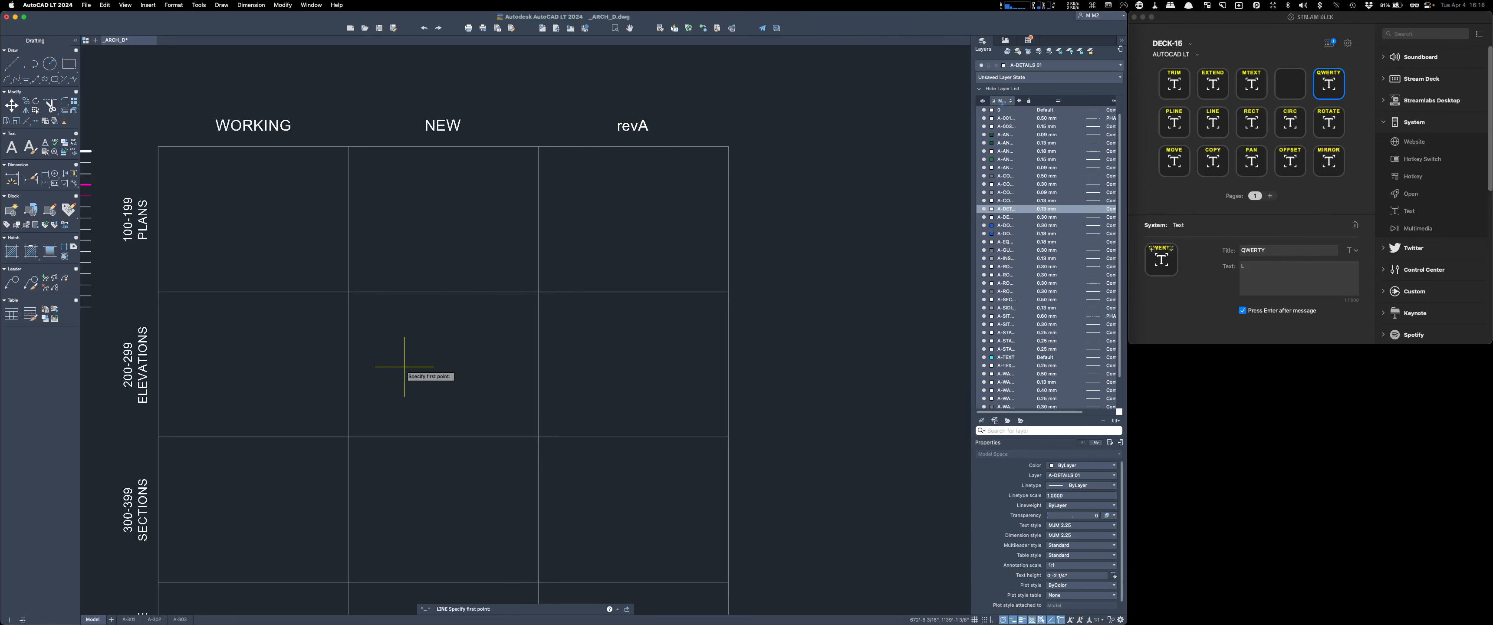
pyautogui.click(405, 366)
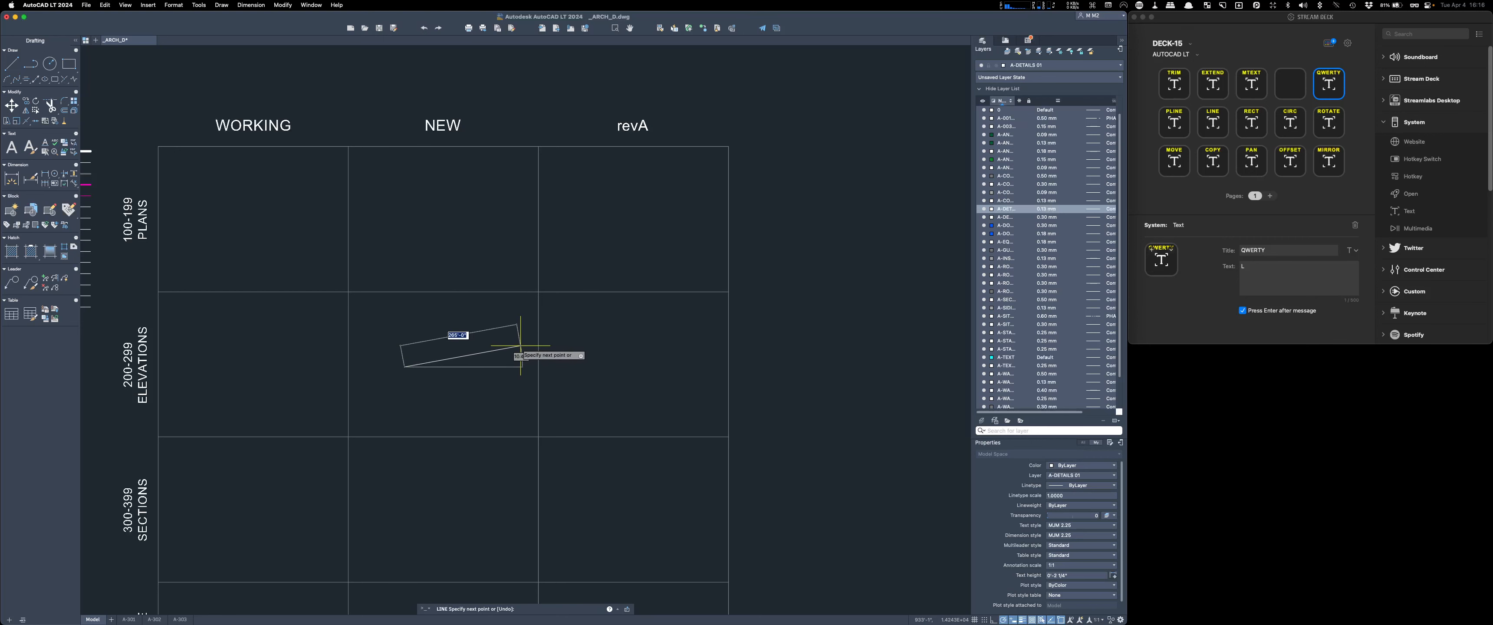
pyautogui.click(493, 331)
pyautogui.press('Return')
pyautogui.click(482, 333)
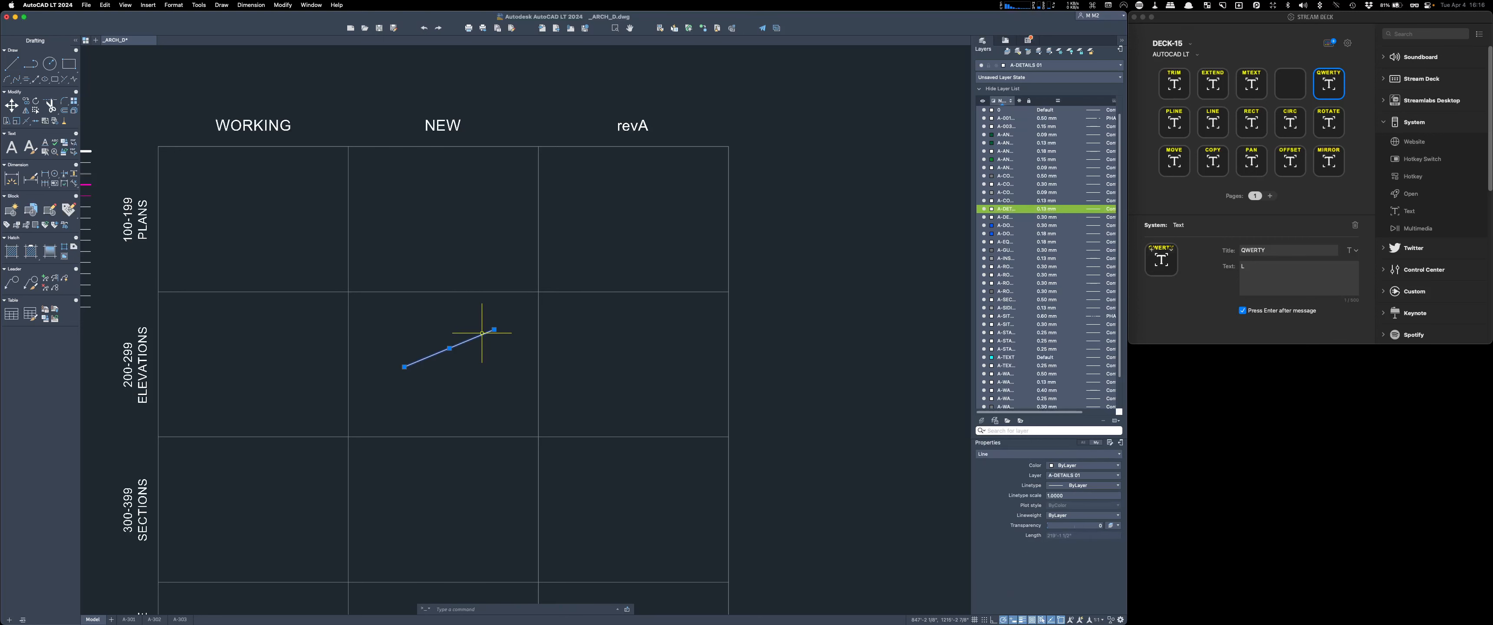
pyautogui.press('Delete')
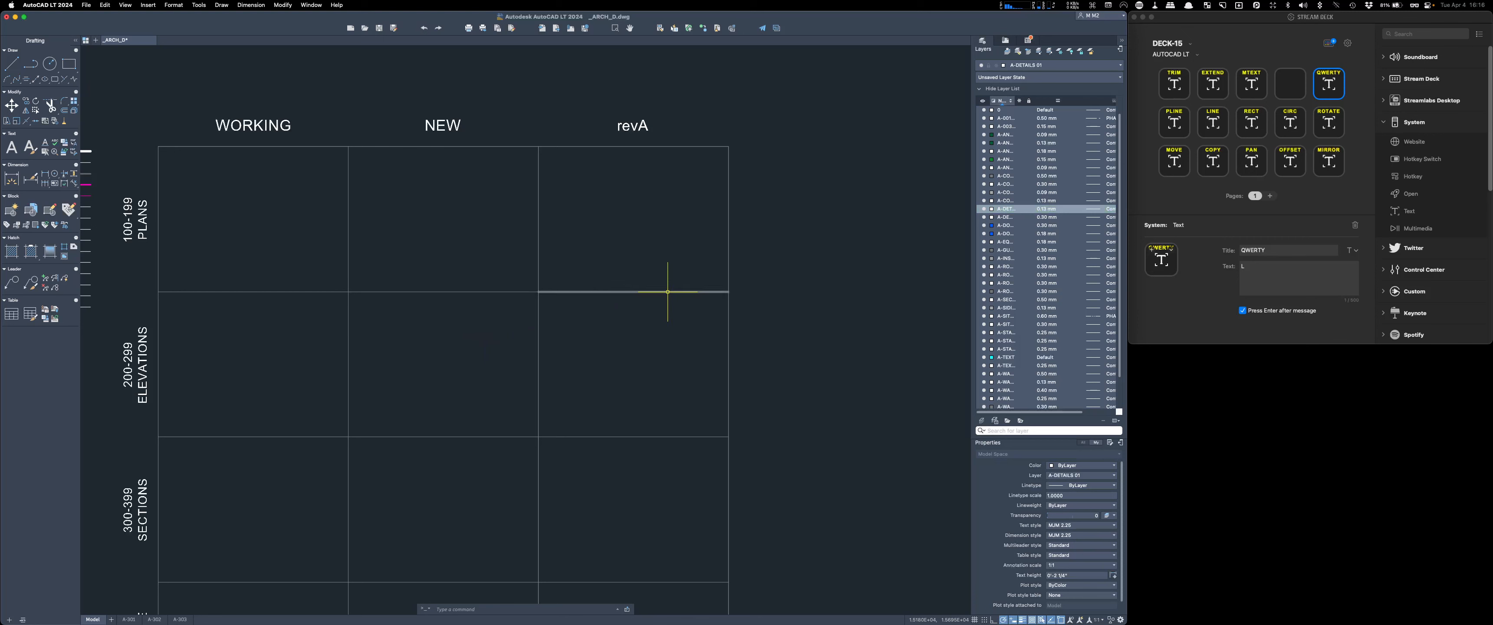
# In Stream Deck, swap the QWERTY key with the ROTATE key and swap them back
pyautogui.rightClick(1332, 87)
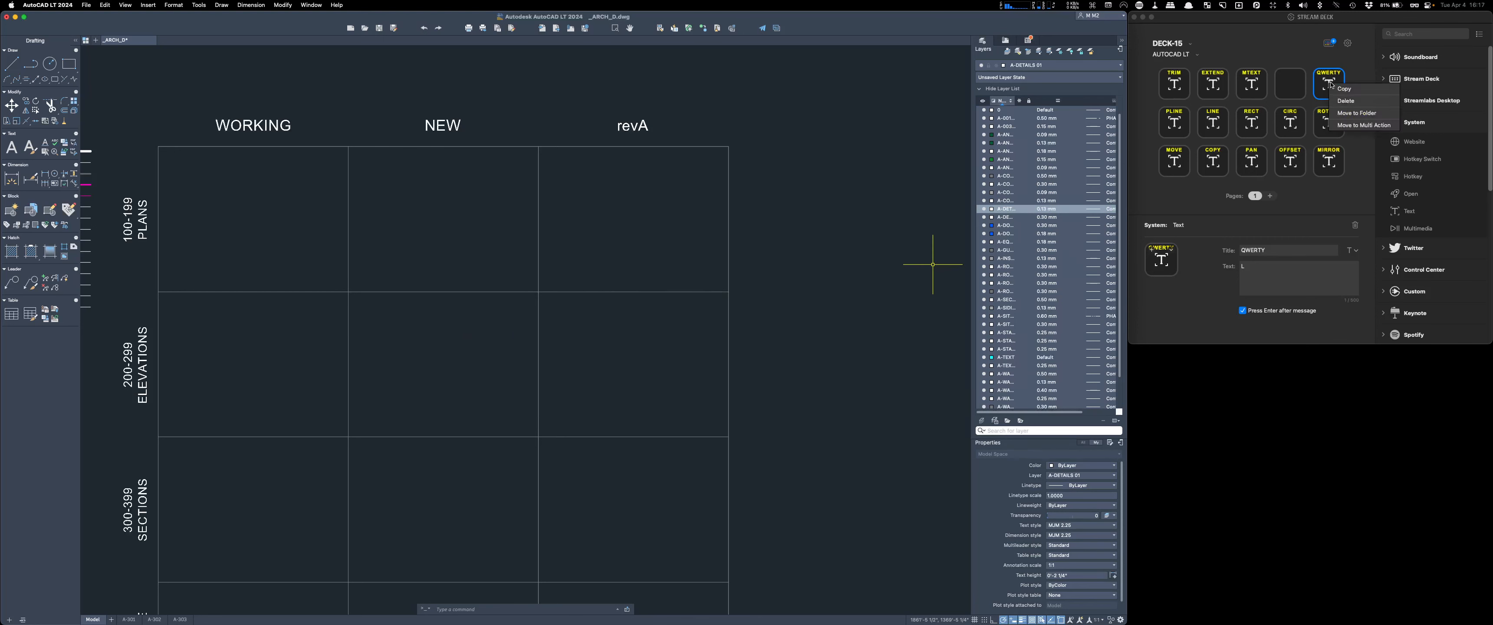
pyautogui.click(1354, 63)
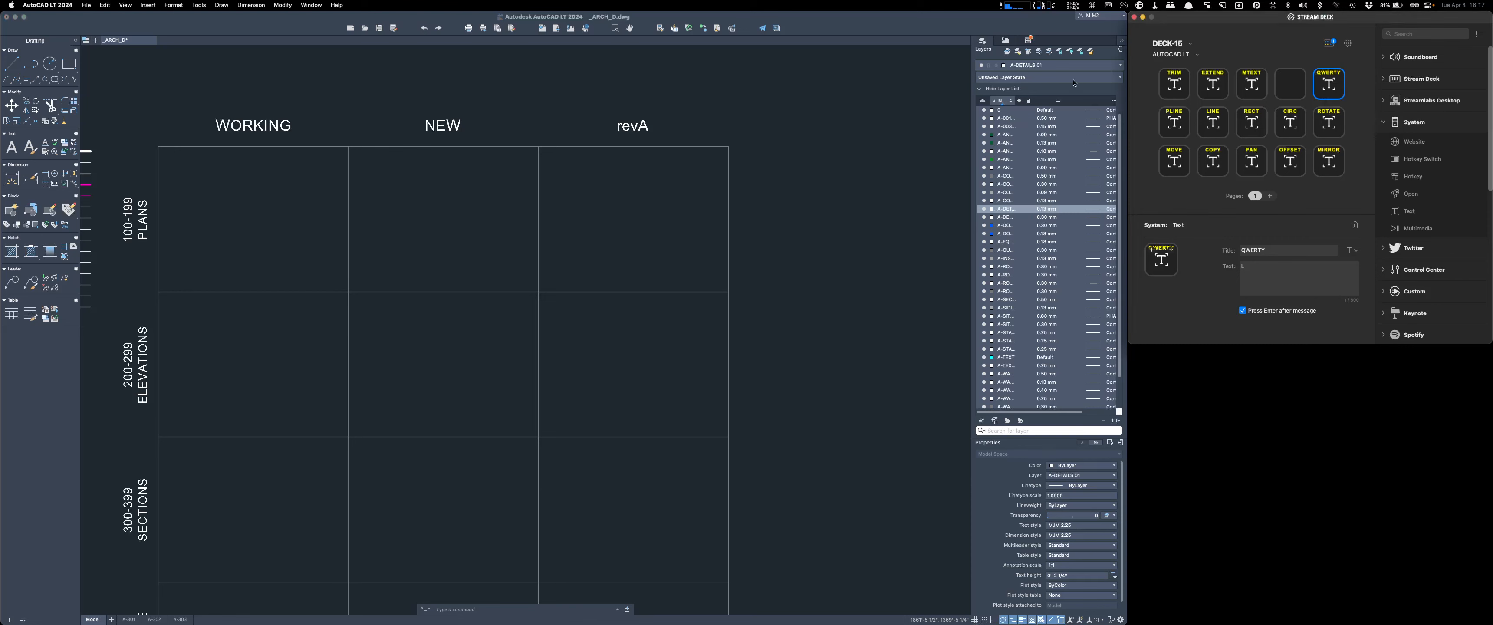
pyautogui.moveTo(1332, 85); pyautogui.dragTo(1330, 123)
pyautogui.moveTo(1326, 81); pyautogui.dragTo(1329, 123)
# Delete the QWERTY key from the AUTOCAD LT profile
pyautogui.rightClick(1330, 83)
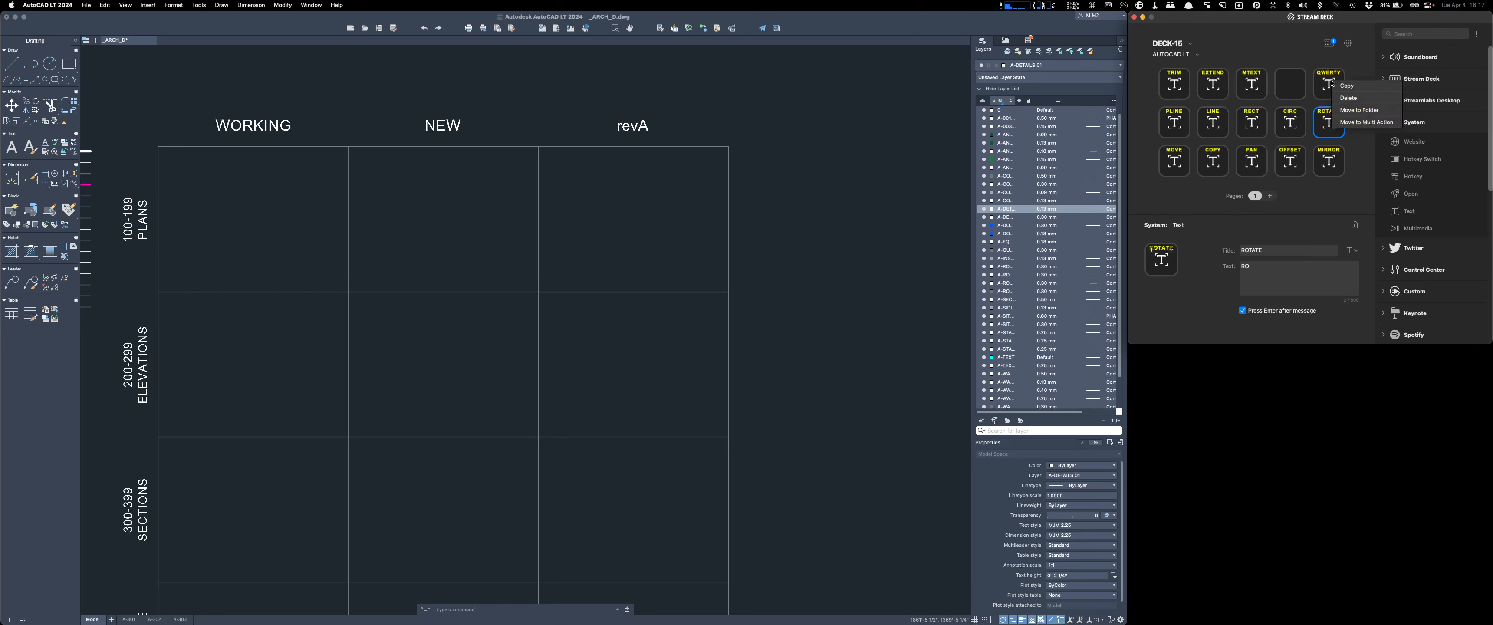
pyautogui.click(1357, 100)
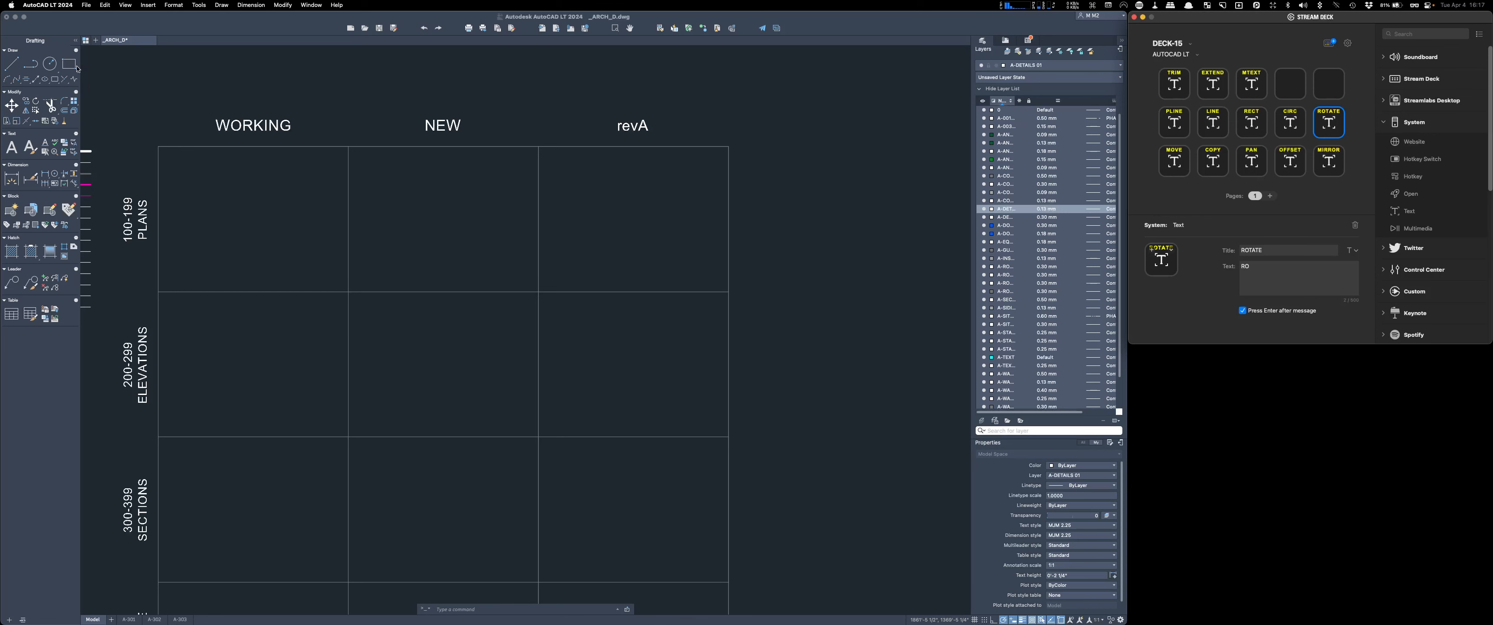
pyautogui.click(70, 86)
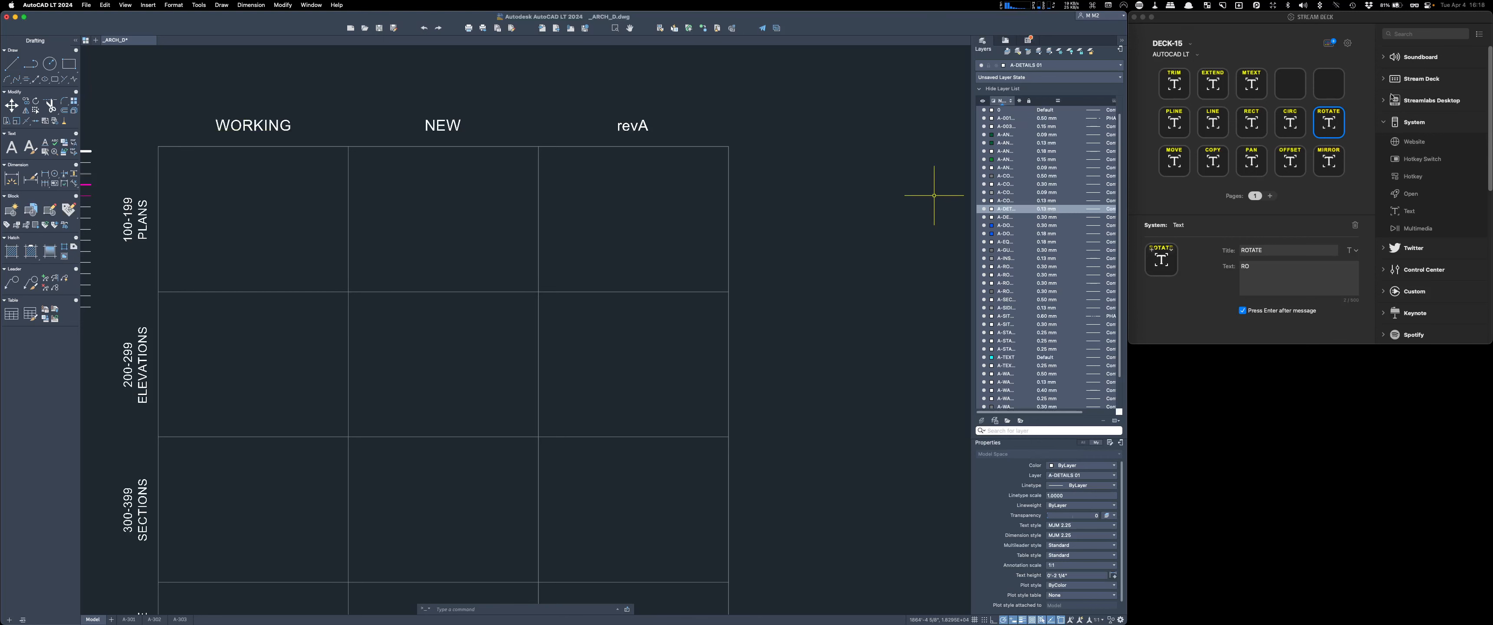
# Switch the Stream Deck from the AUTOCAD LT profile to the CA X15 profile
pyautogui.click(1199, 56)
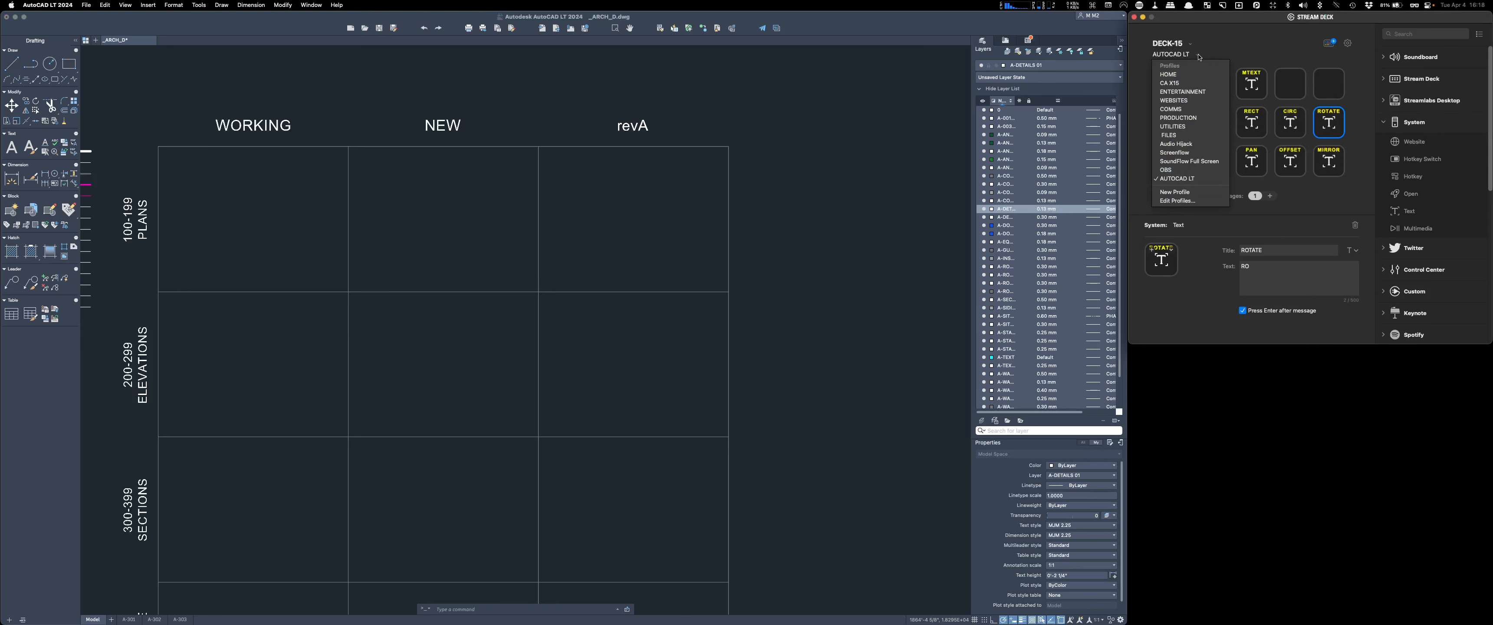
pyautogui.click(1178, 85)
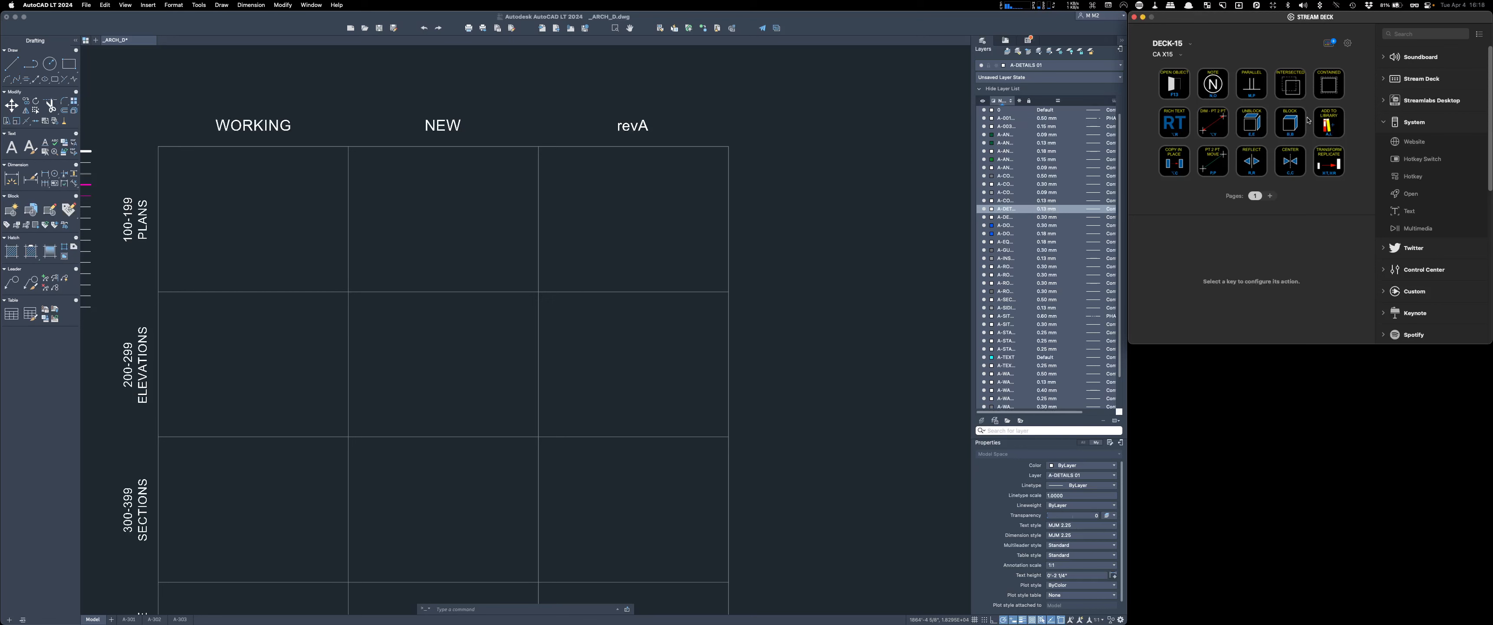
pyautogui.click(1181, 57)
pyautogui.click(1293, 254)
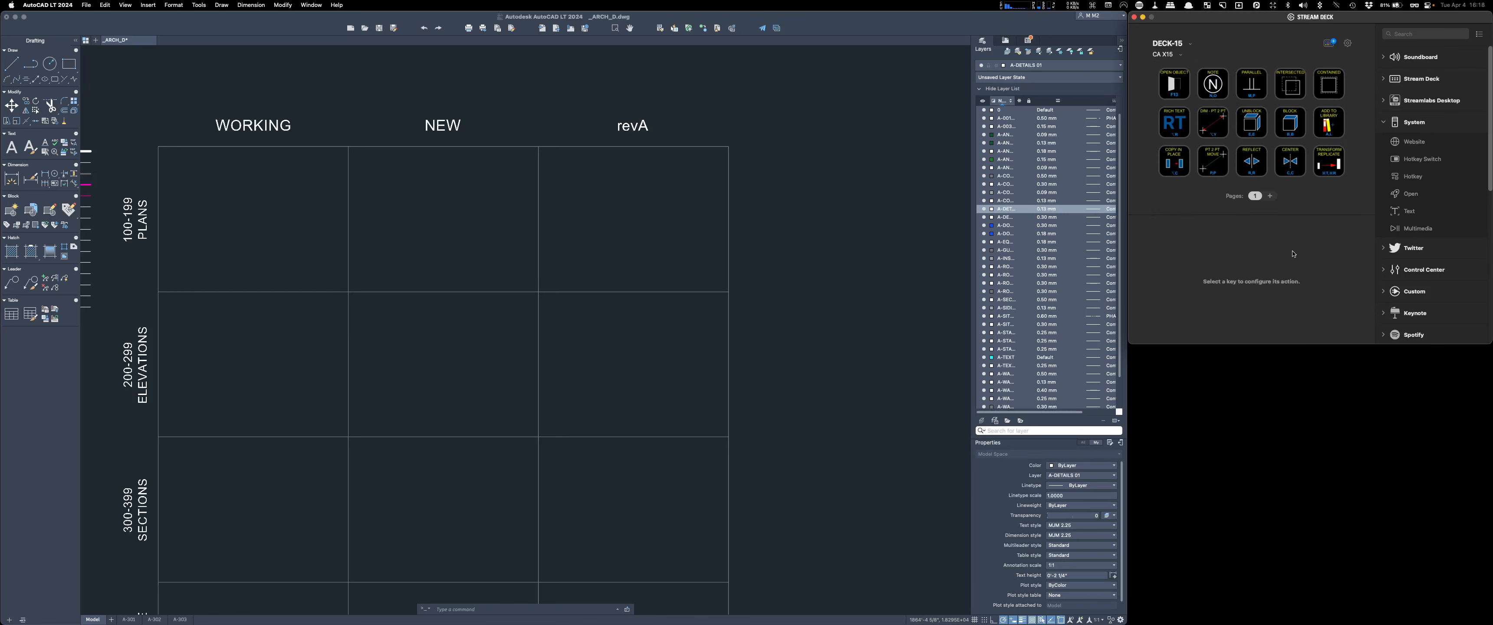